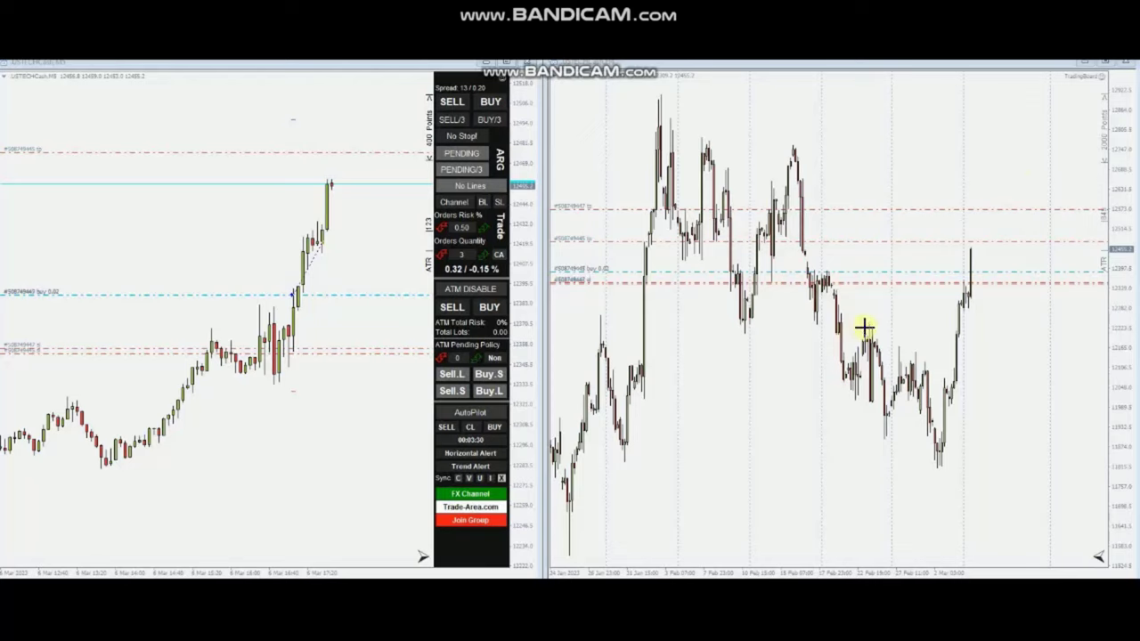
# - Draw a falling green channel on the right chart, then two steep green trendlines along the breakout rally
pyautogui.moveTo(862, 321); pyautogui.dragTo(991, 405)
pyautogui.moveTo(854, 395); pyautogui.dragTo(967, 489)
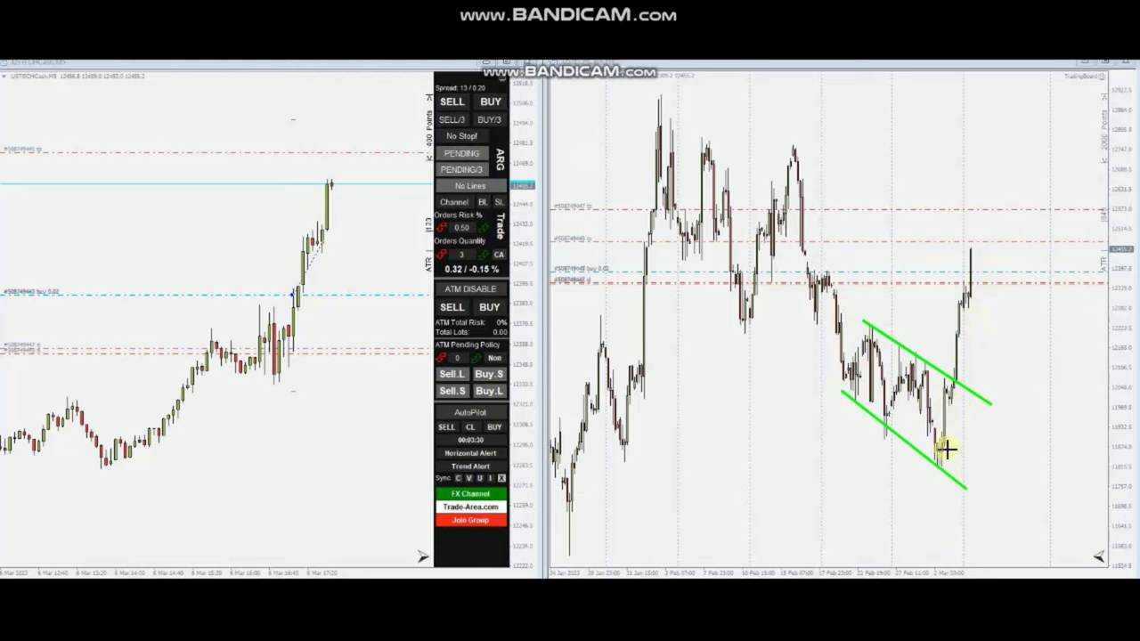
pyautogui.moveTo(941, 465); pyautogui.dragTo(987, 228)
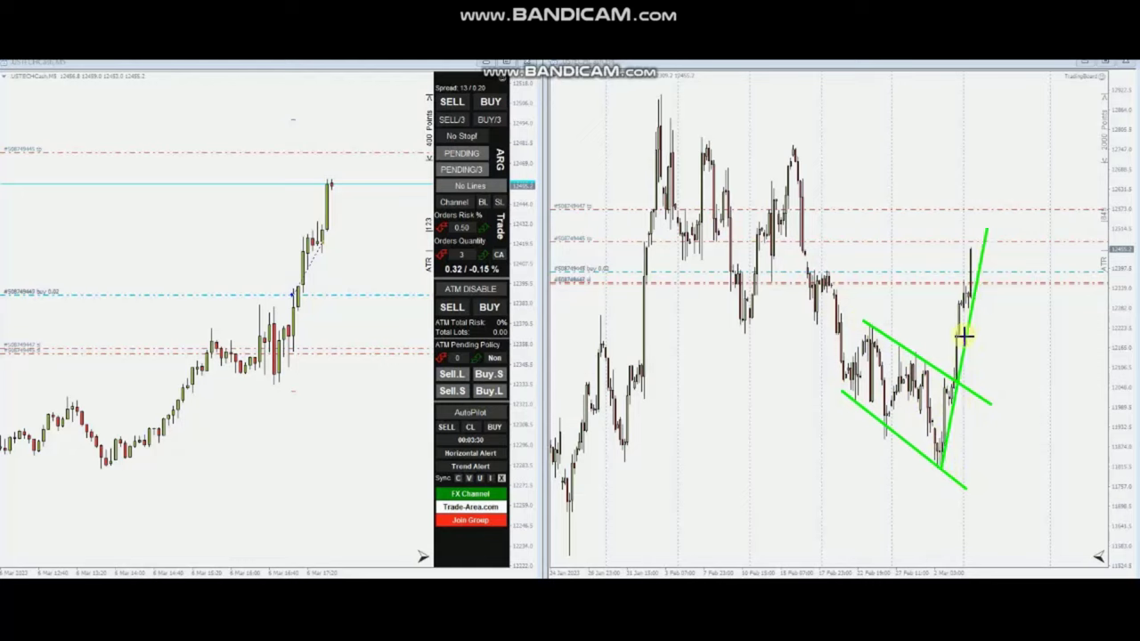
pyautogui.moveTo(941, 403); pyautogui.dragTo(972, 201)
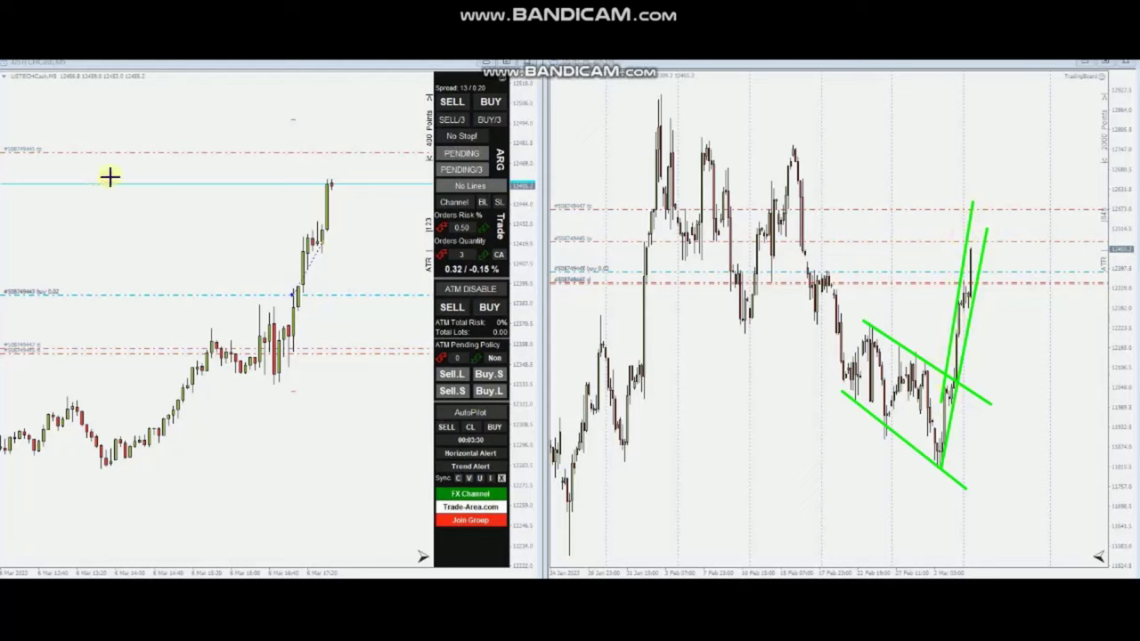
# - Draw a rising trendline, a steep rally line and a short horizontal level on the left chart, then delete all drawn lines
pyautogui.moveTo(105, 467); pyautogui.dragTo(369, 339)
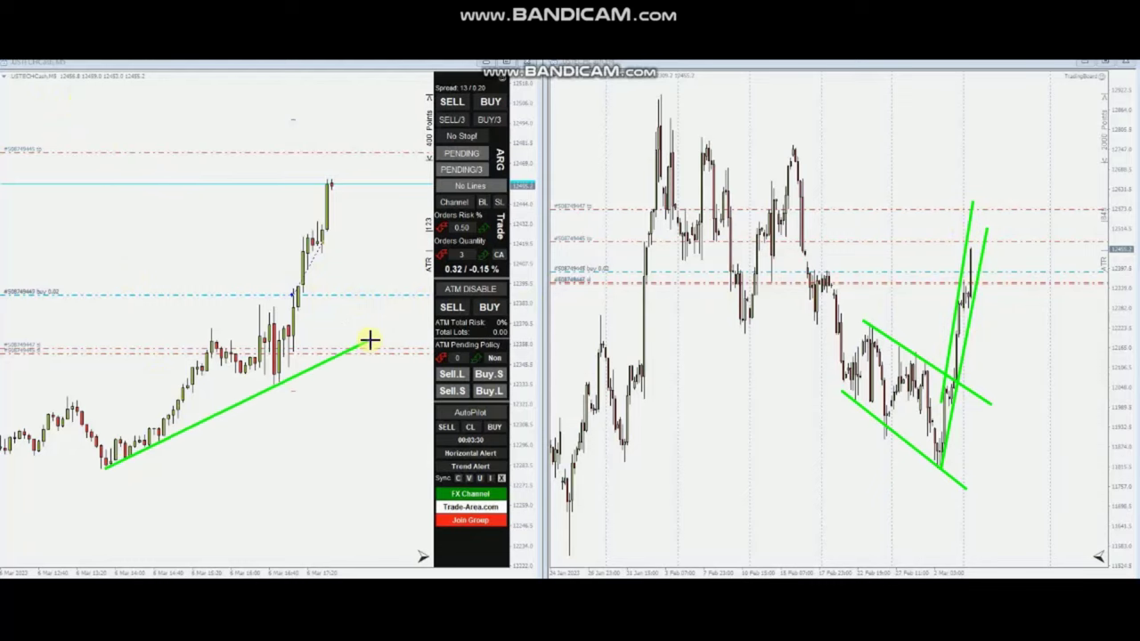
pyautogui.moveTo(281, 387); pyautogui.dragTo(368, 142)
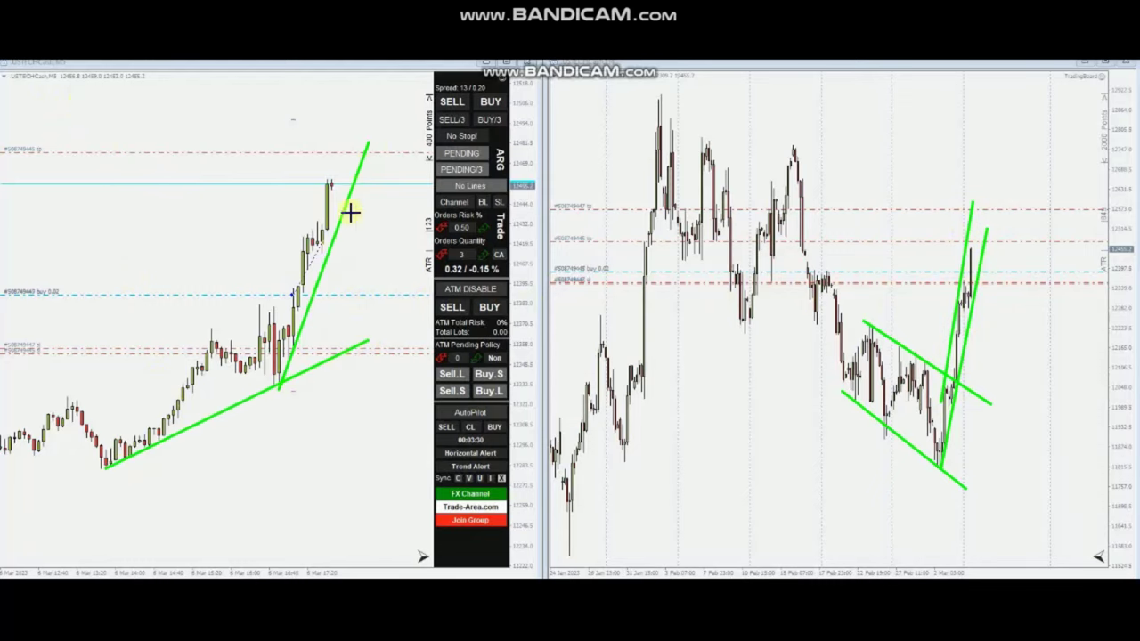
pyautogui.moveTo(253, 310); pyautogui.dragTo(324, 312)
pyautogui.click(1102, 77)
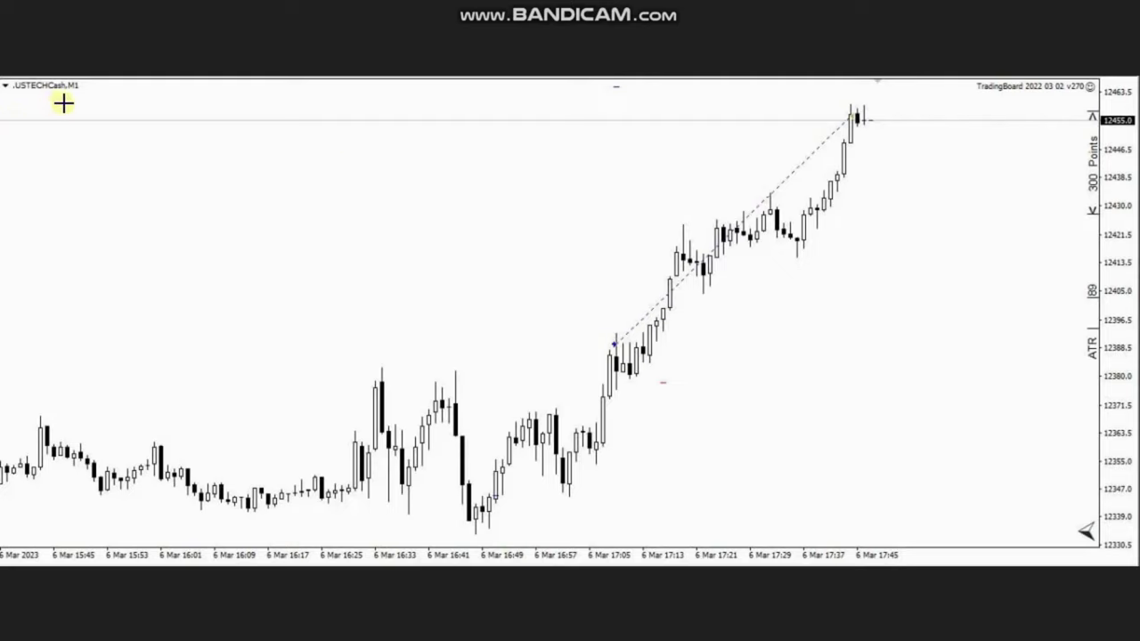
# - Draw a green triangle from the 16:33 high with a falling upper line and rising lower line
pyautogui.click(378, 367)
pyautogui.moveTo(396, 371); pyautogui.dragTo(624, 424)
pyautogui.moveTo(454, 532); pyautogui.dragTo(624, 472)
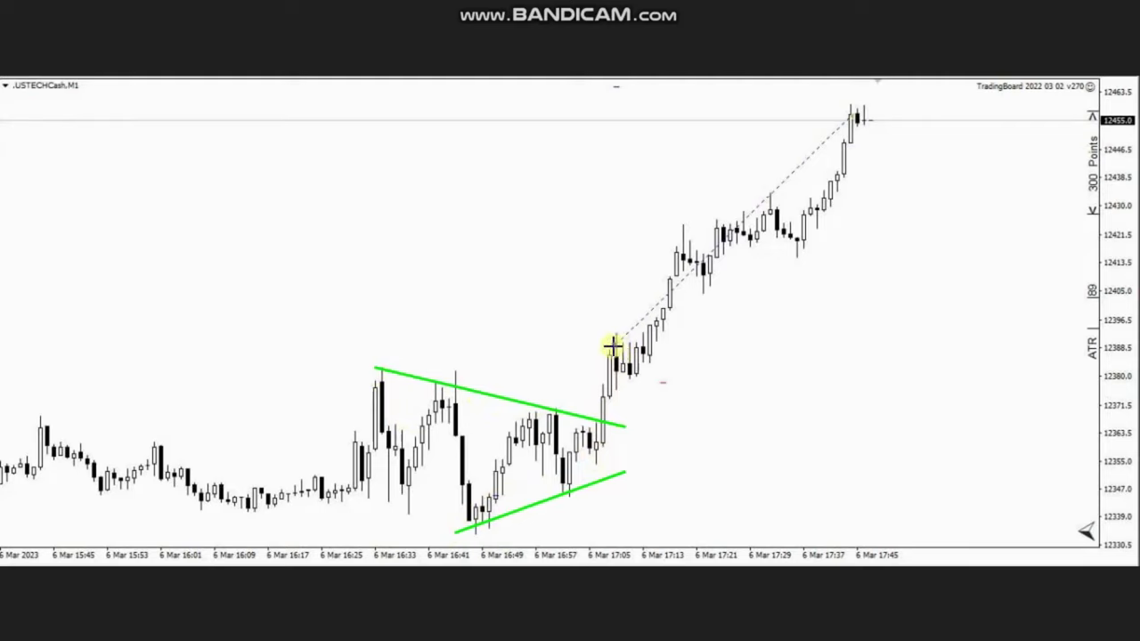
# - Add a rising green channel, then red arrows at the breakout candle and latest high
pyautogui.moveTo(563, 492); pyautogui.dragTo(927, 116)
pyautogui.moveTo(538, 417); pyautogui.dragTo(803, 93)
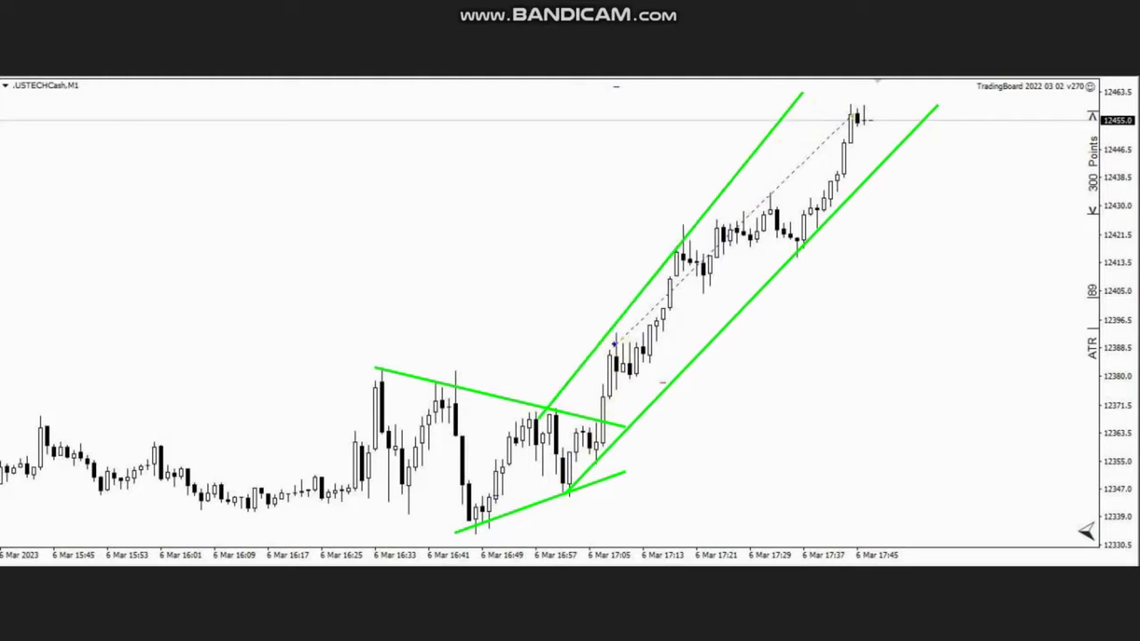
pyautogui.moveTo(700, 395); pyautogui.dragTo(616, 345)
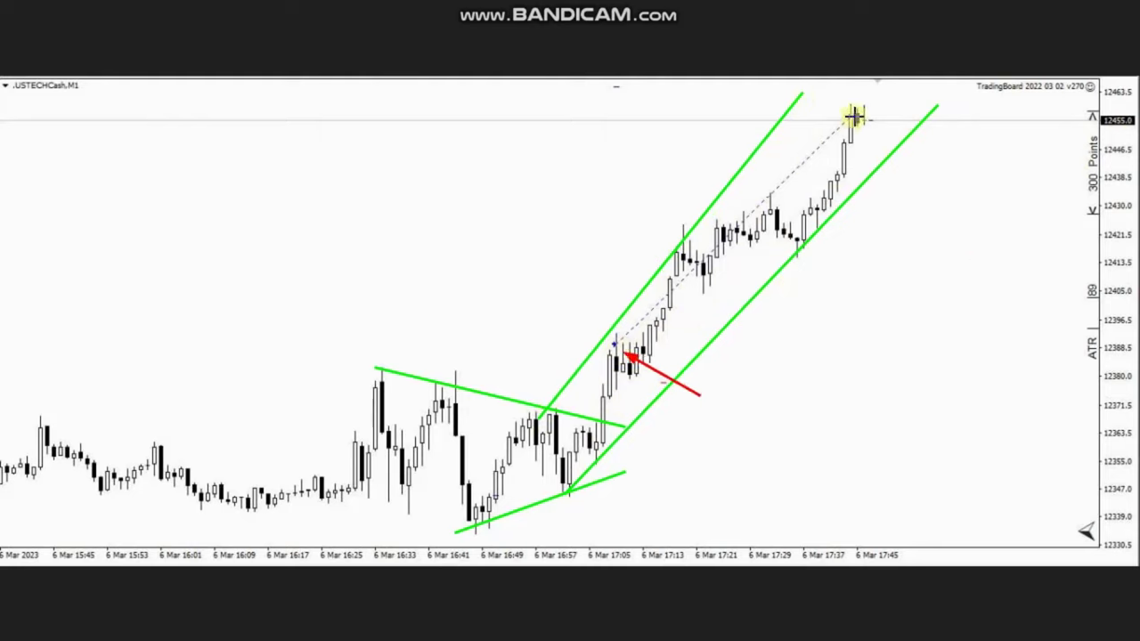
pyautogui.moveTo(898, 184); pyautogui.dragTo(858, 122)
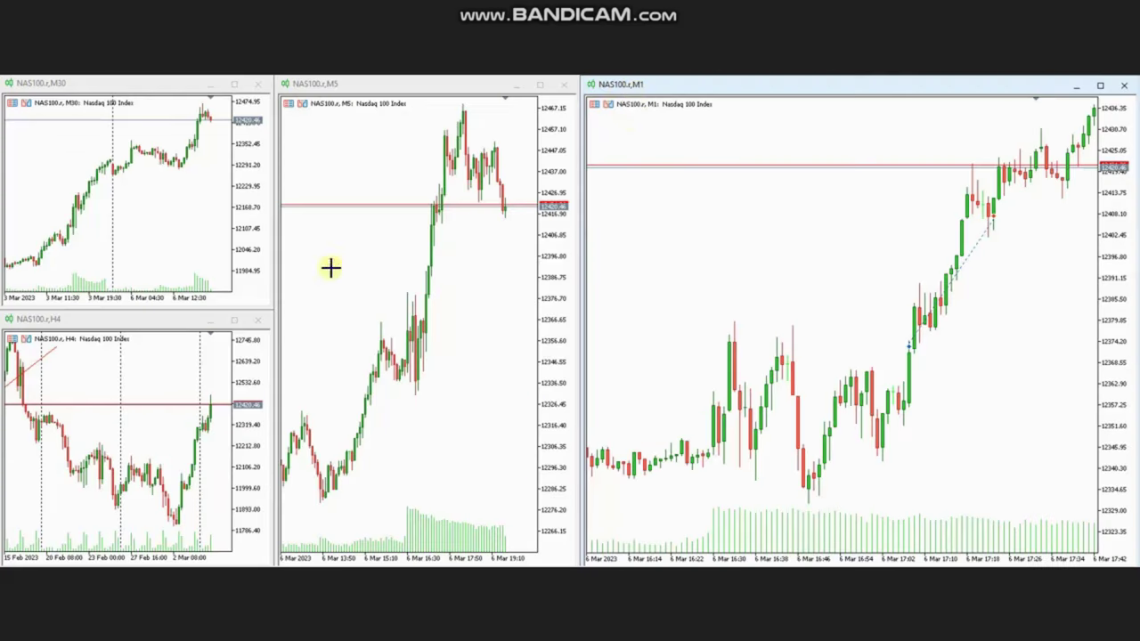
# - Draw a two-line falling channel on the NAS100 H4 chart and rising channels on M30 and M5
pyautogui.moveTo(90, 440); pyautogui.dragTo(210, 484)
pyautogui.moveTo(82, 488); pyautogui.dragTo(200, 533)
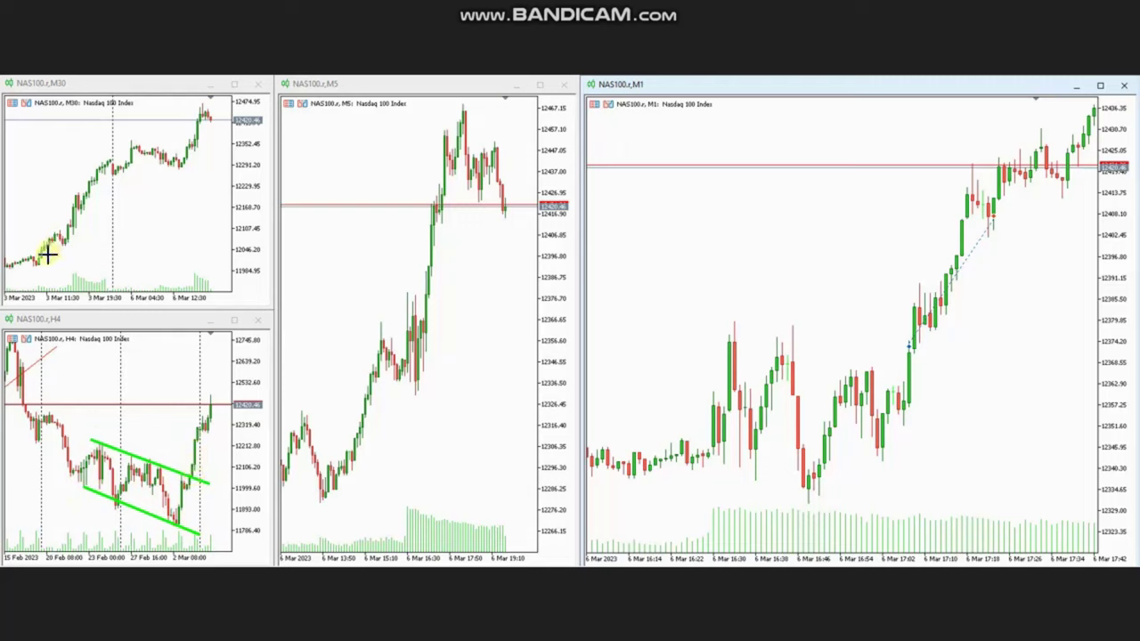
pyautogui.moveTo(31, 264); pyautogui.dragTo(242, 132)
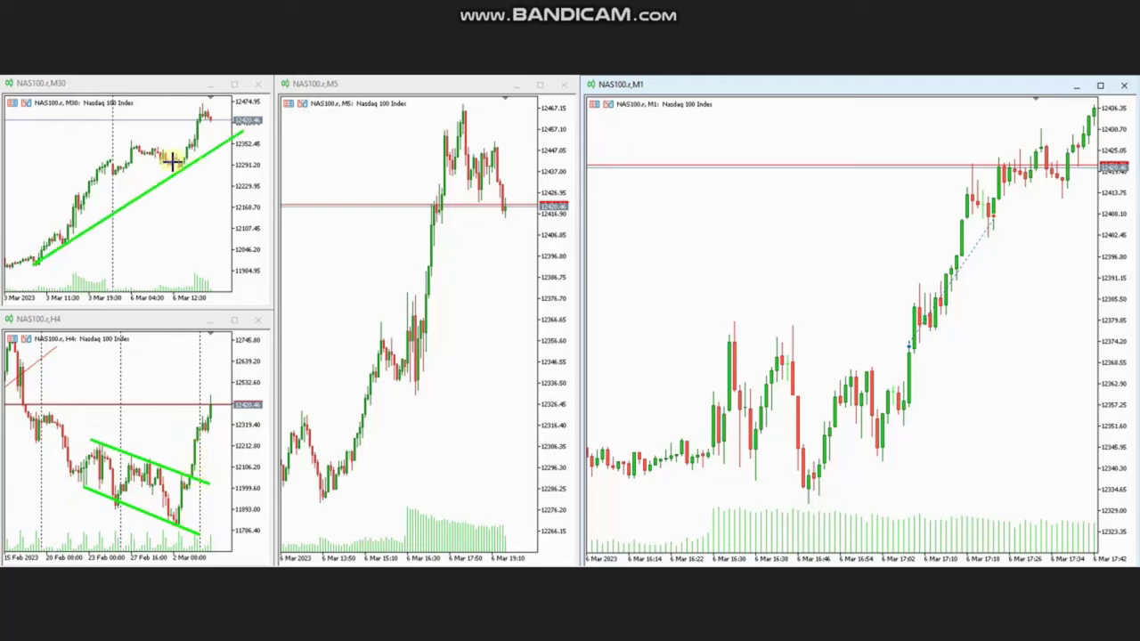
pyautogui.moveTo(36, 210); pyautogui.dragTo(200, 103)
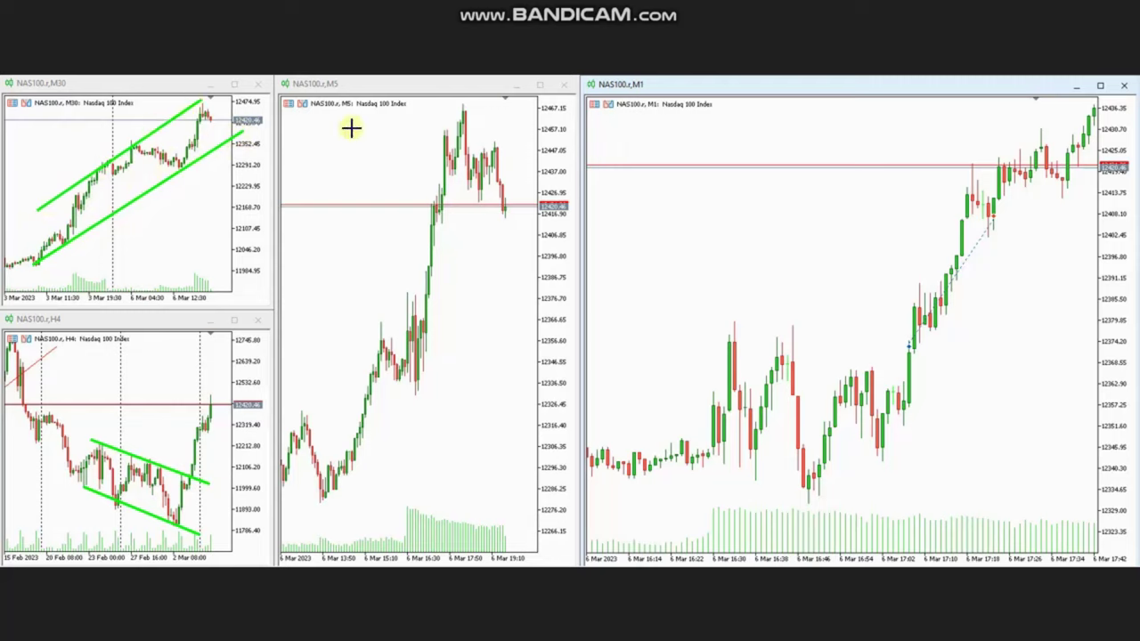
pyautogui.moveTo(320, 500); pyautogui.dragTo(531, 255)
pyautogui.moveTo(297, 419); pyautogui.dragTo(431, 259)
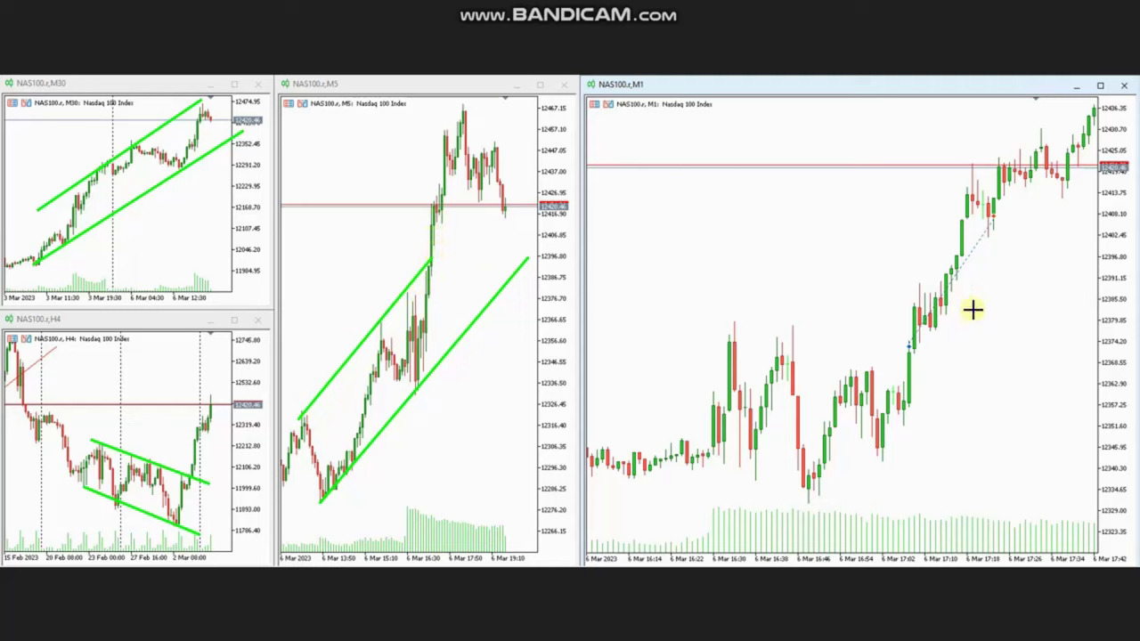
# - On the M1 chart draw a triangle and rising channel, with red arrows at the breakout and channel candles
pyautogui.moveTo(806, 503); pyautogui.dragTo(982, 387)
pyautogui.moveTo(733, 321); pyautogui.dragTo(951, 398)
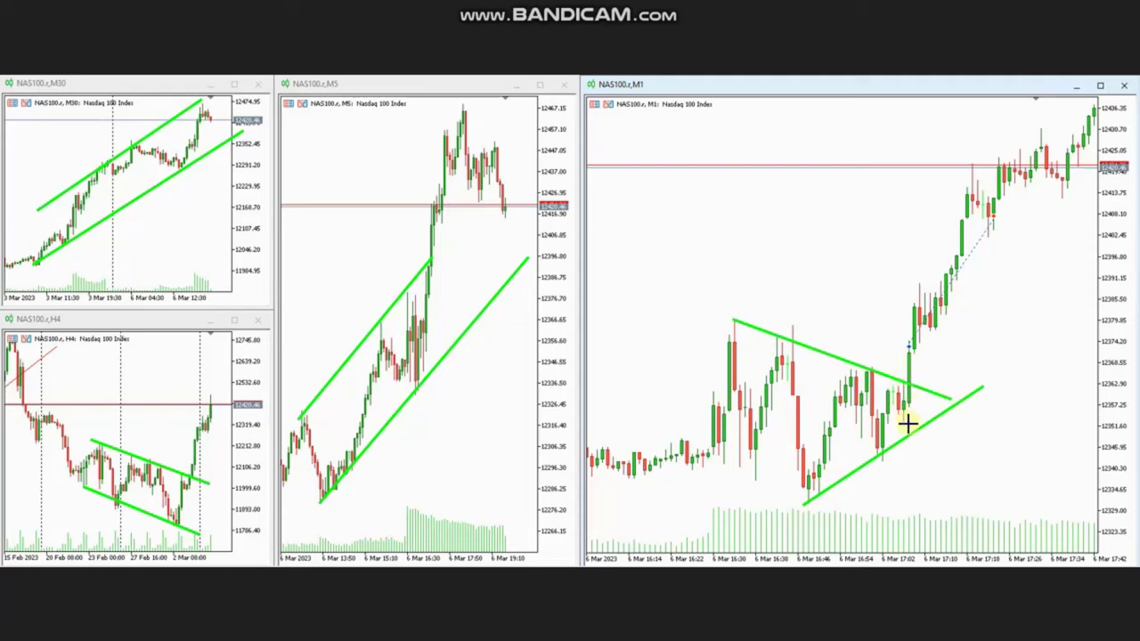
pyautogui.moveTo(880, 456); pyautogui.dragTo(1059, 113)
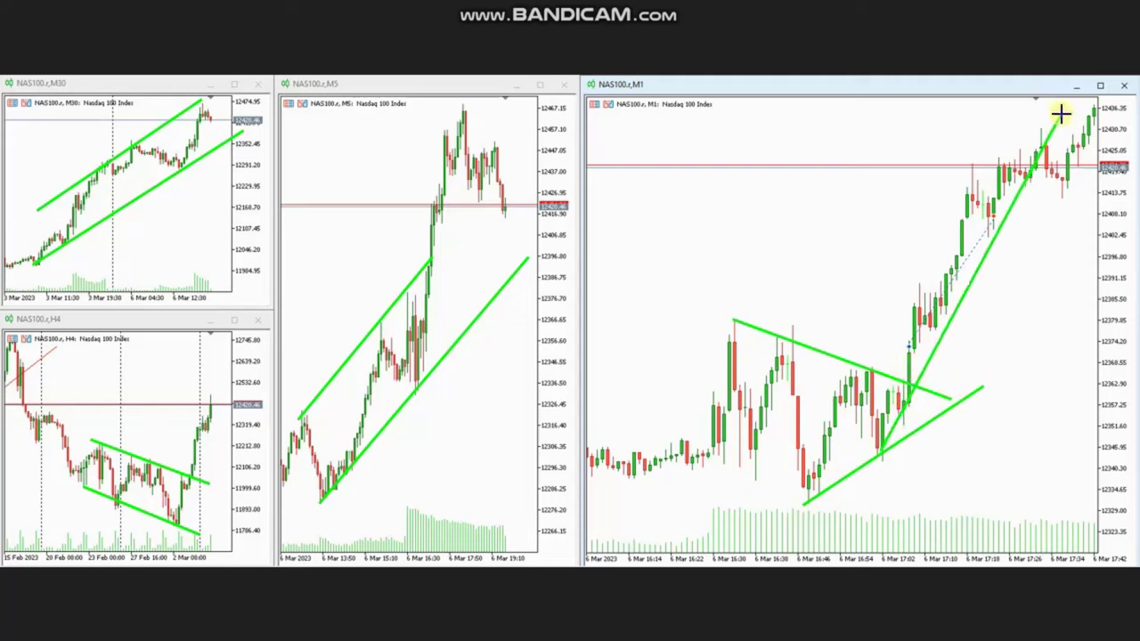
pyautogui.moveTo(875, 366); pyautogui.dragTo(988, 133)
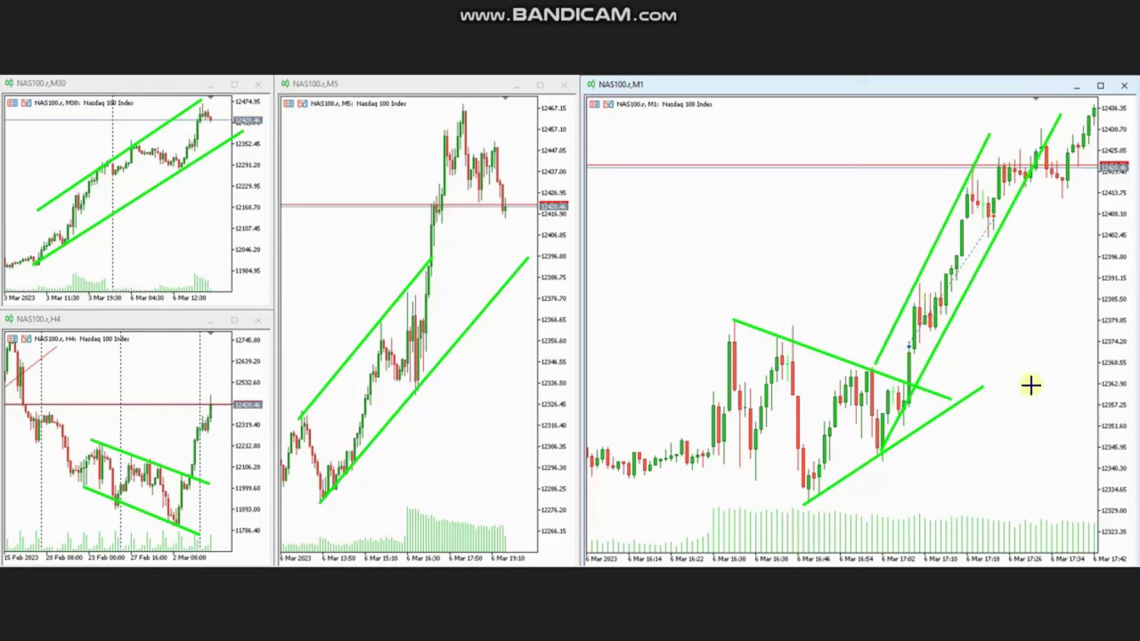
pyautogui.moveTo(963, 385); pyautogui.dragTo(911, 354)
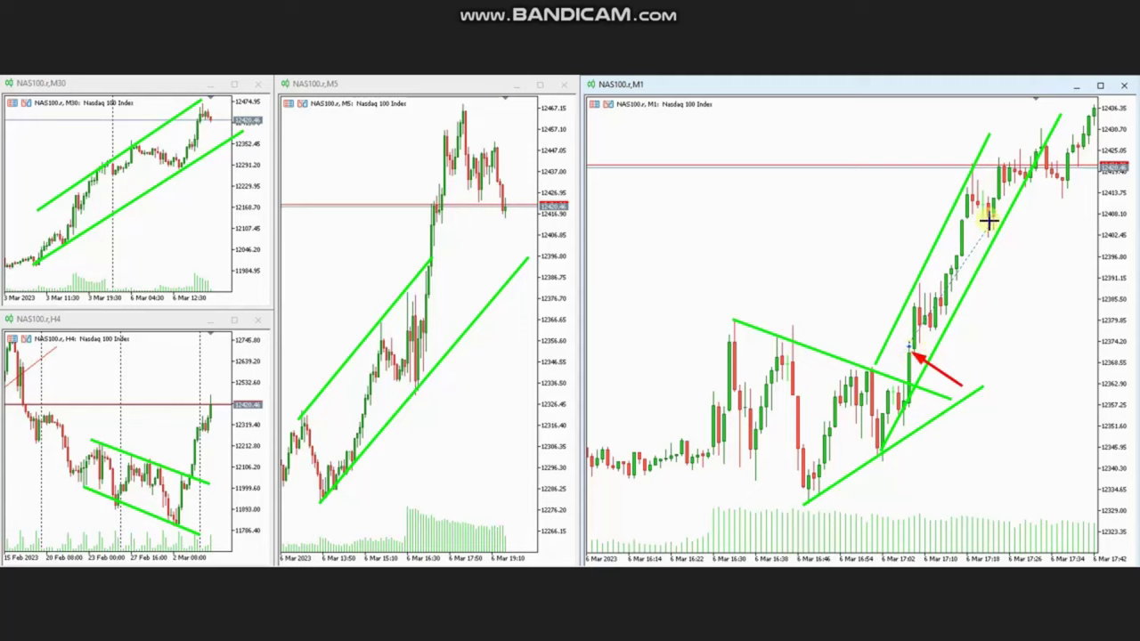
pyautogui.moveTo(1031, 258); pyautogui.dragTo(998, 217)
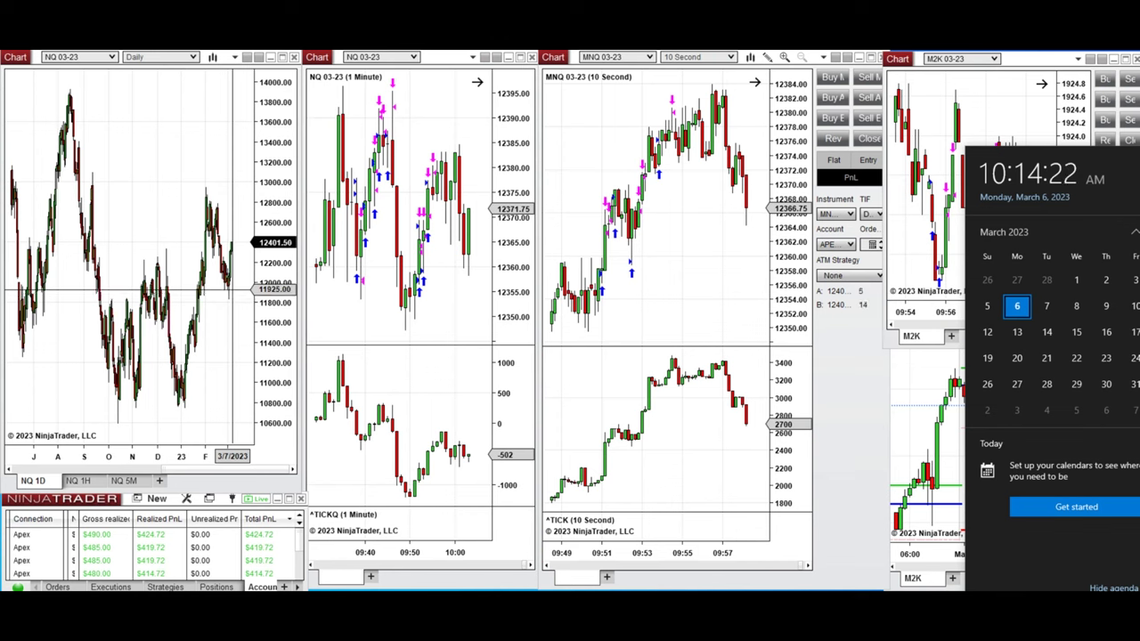
# - Zoom the NQ daily chart into recent months, then switch the left chart to NQ 1H
pyautogui.moveTo(242, 462); pyautogui.dragTo(222, 459)
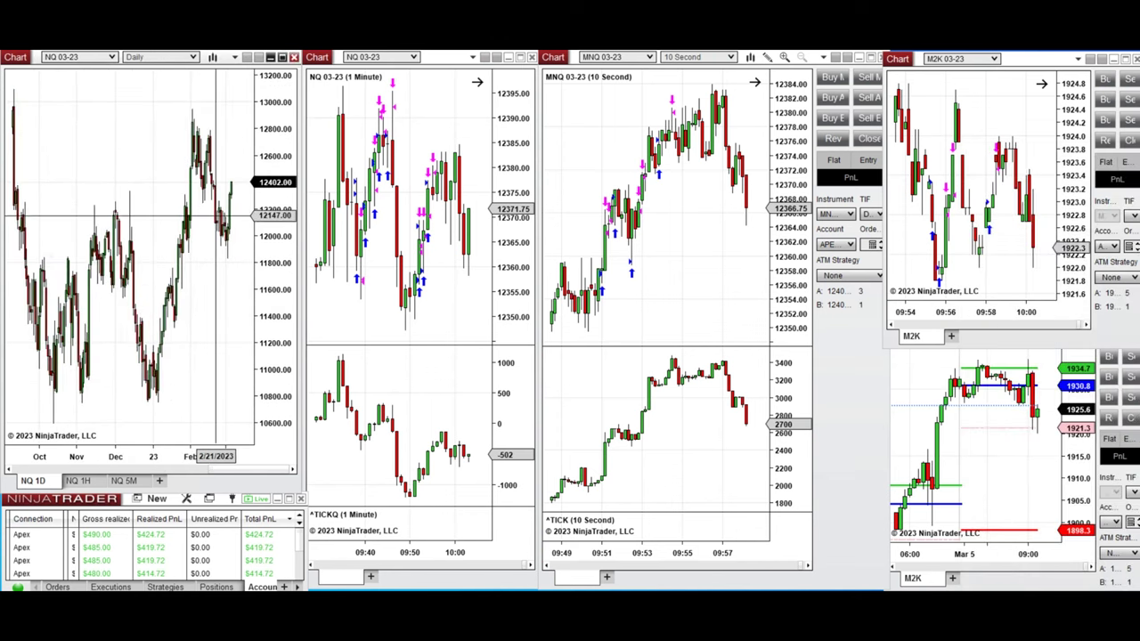
pyautogui.click(79, 481)
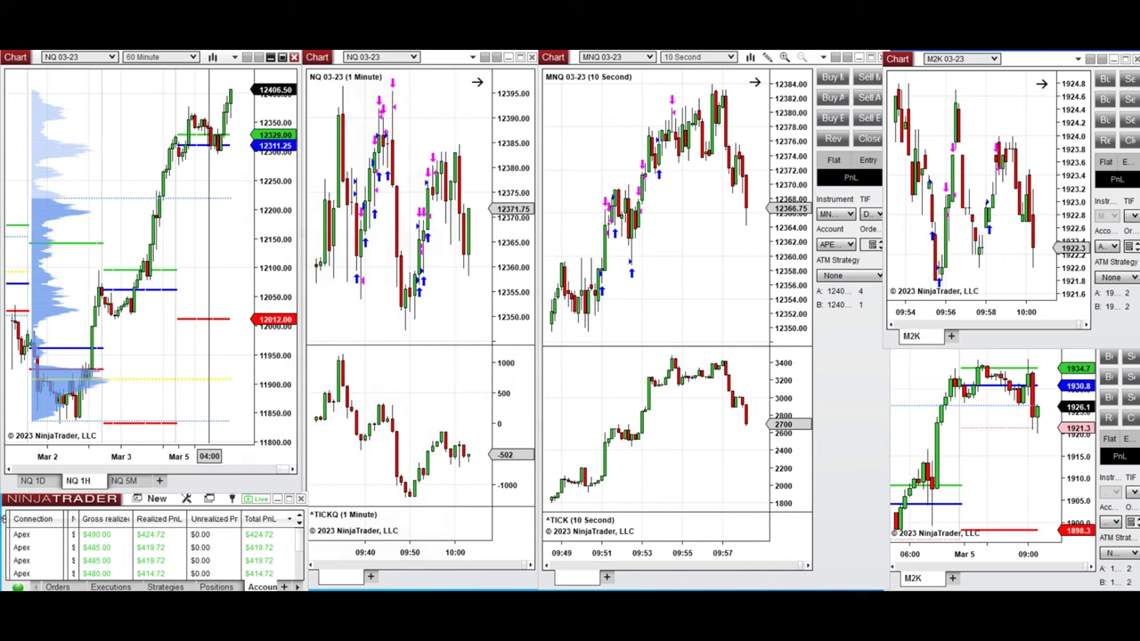
# - Switch the left NinjaTrader chart to the NQ 5M view
pyautogui.click(127, 481)
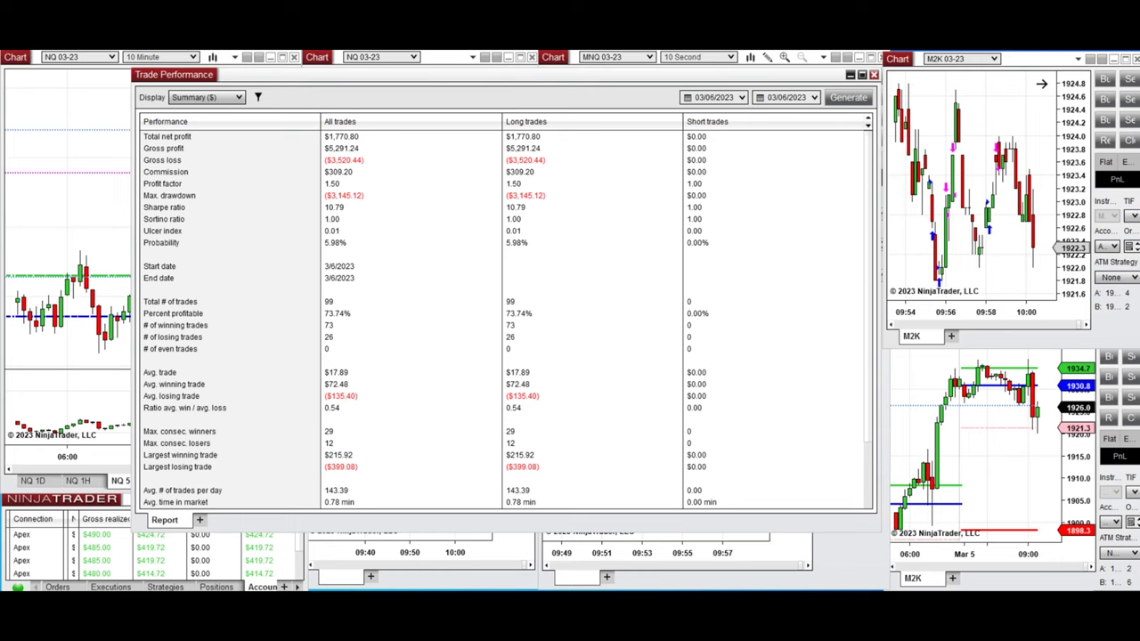
# - Bring up the Windows date and time calendar from the taskbar clock
pyautogui.click(1113, 614)
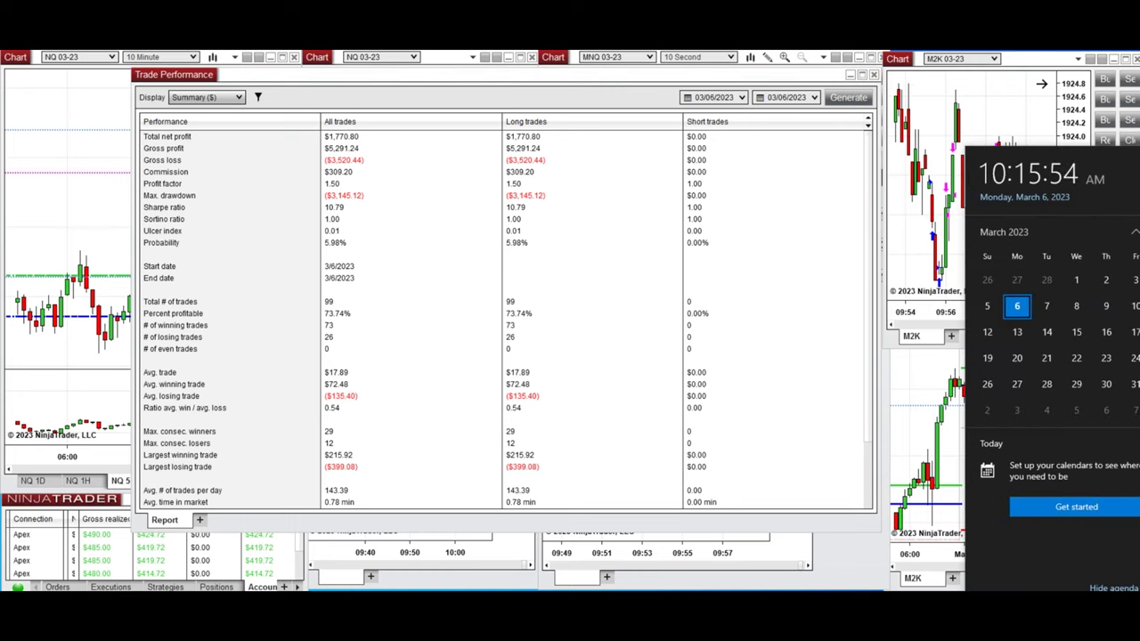